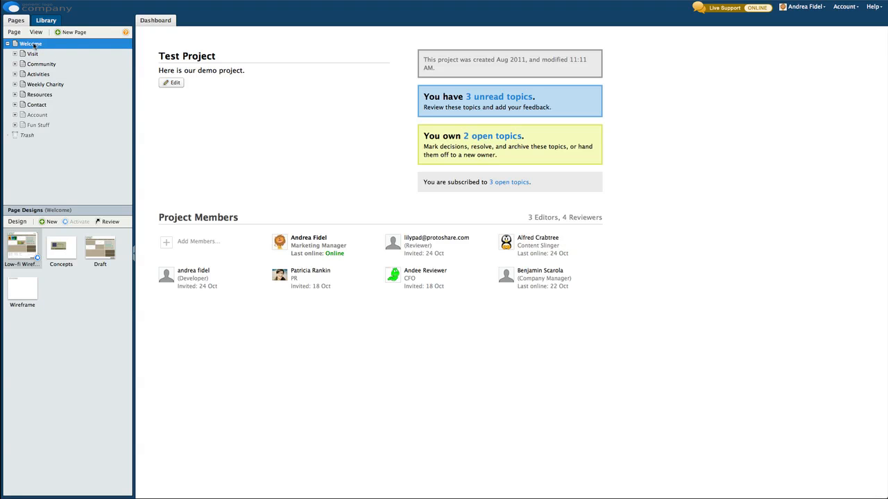
Step: Open the Welcome page's design, convert its logo, utility links, search and navigation components into a template named Main Header, and close the template
{"action": "double_click", "coordinate": [32, 45]}
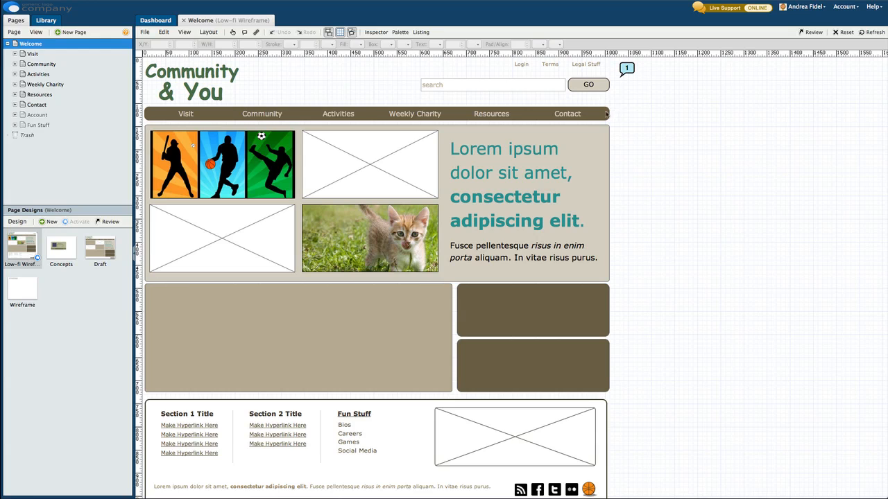
{"action": "left_click_drag", "start_coordinate": [613, 115], "coordinate": [164, 61]}
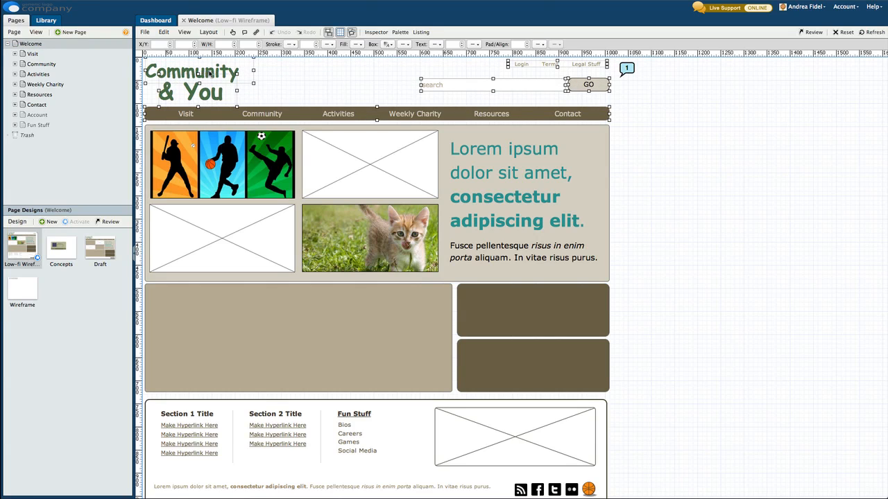
{"action": "right_click", "coordinate": [210, 72]}
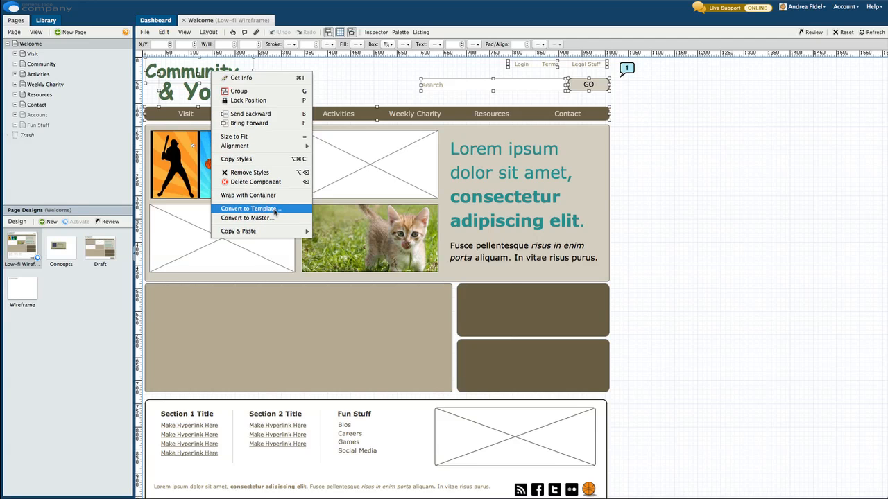
{"action": "left_click", "coordinate": [277, 218]}
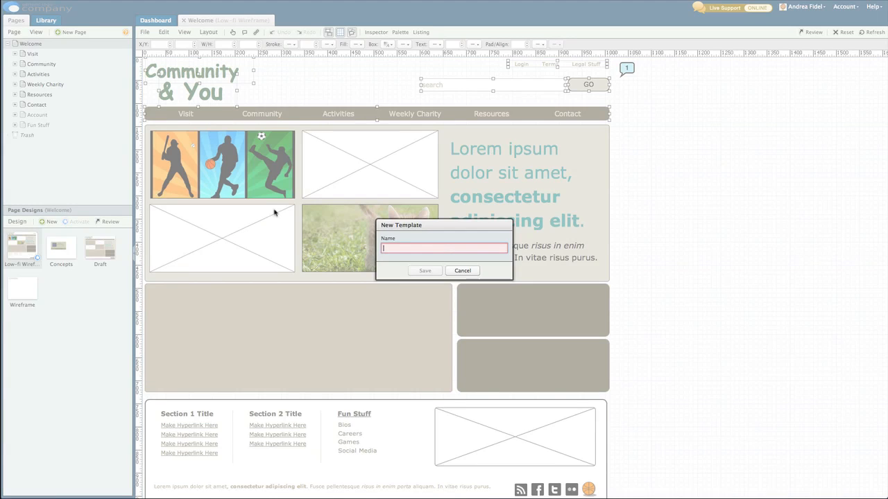
{"action": "type", "text": "Main Header"}
{"action": "key", "text": "Return"}
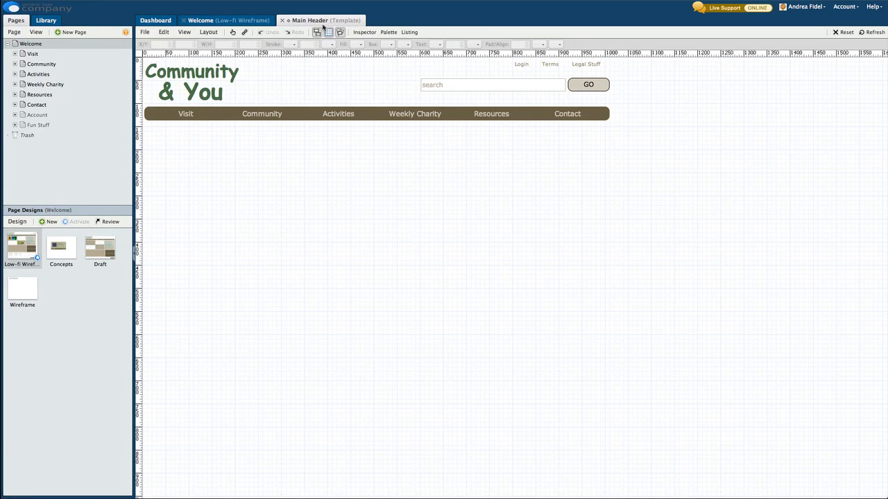
{"action": "left_click", "coordinate": [281, 20]}
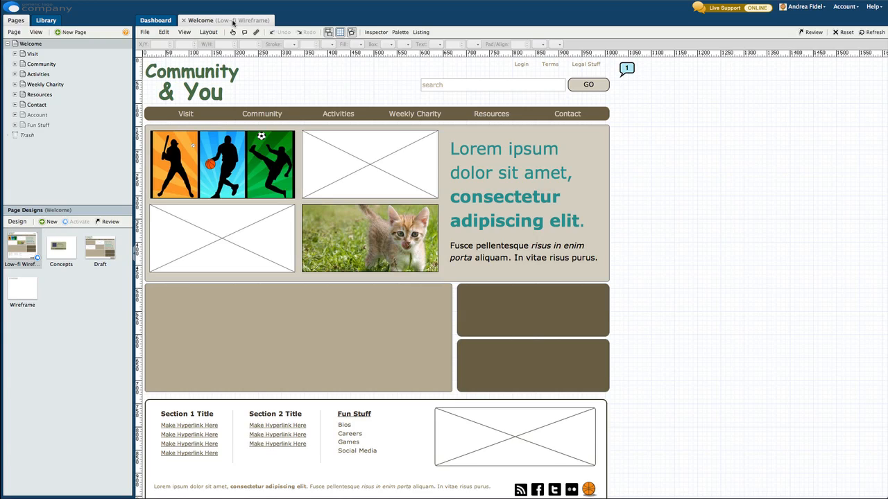
Step: Convert the footer container on the Welcome page into a master named Main Footer, and close the master
{"action": "scroll", "coordinate": [620, 423], "scroll_direction": "down", "scroll_amount": 1}
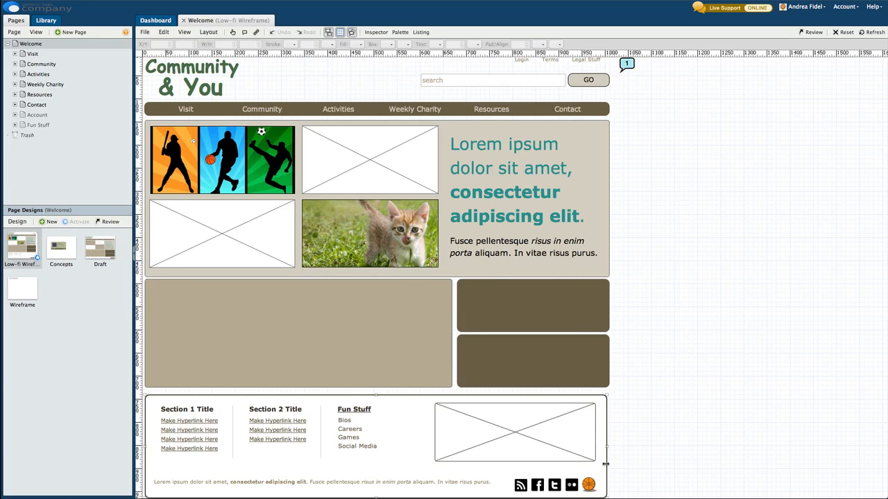
{"action": "right_click", "coordinate": [598, 473]}
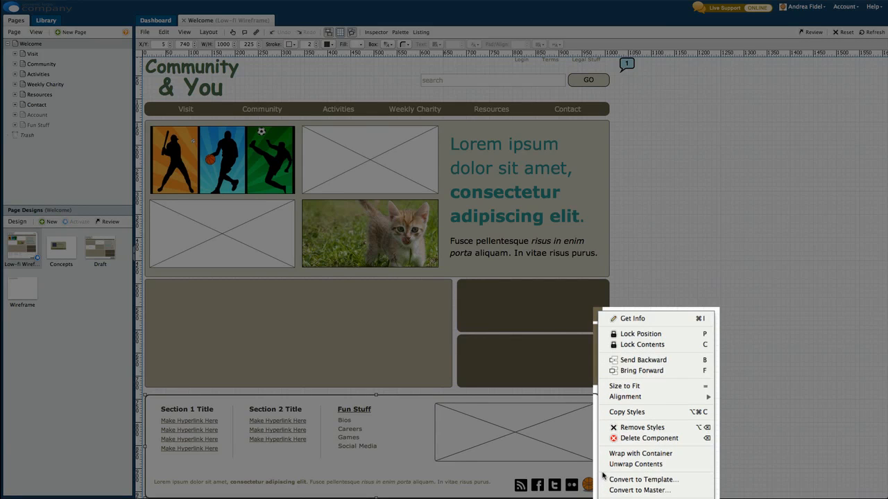
{"action": "left_click", "coordinate": [665, 491]}
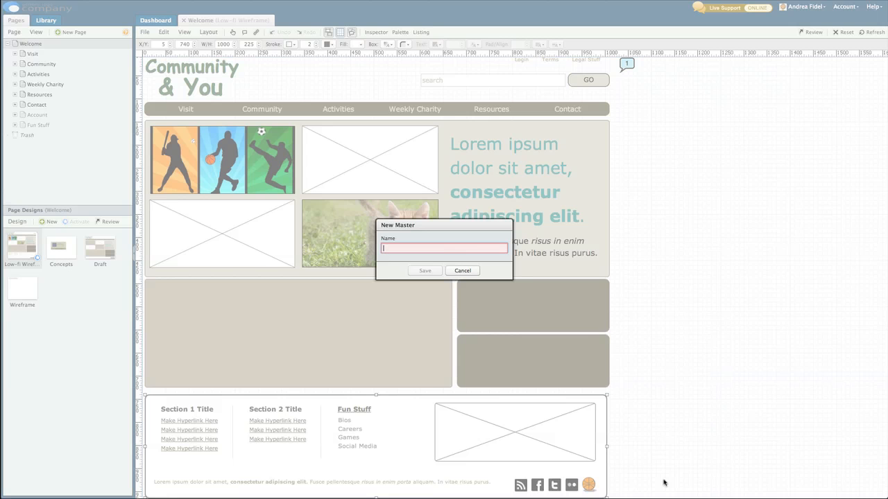
{"action": "type", "text": "Footer"}
{"action": "key", "text": "Return"}
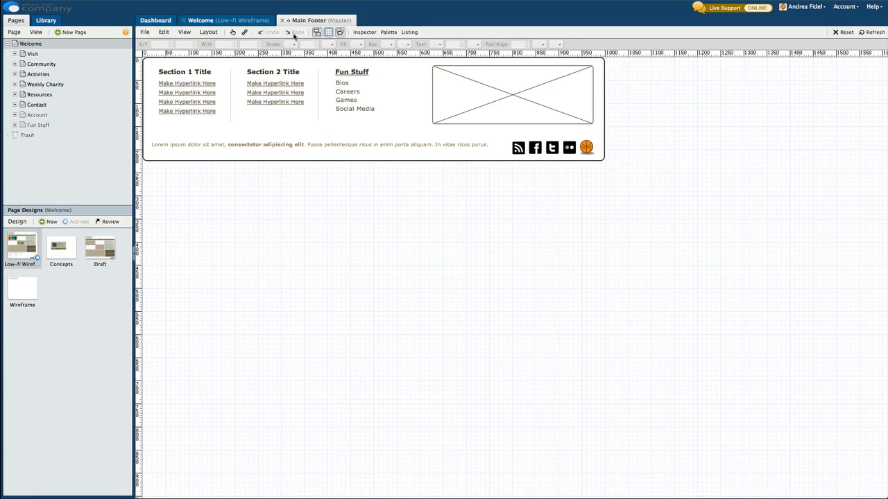
{"action": "left_click", "coordinate": [282, 21]}
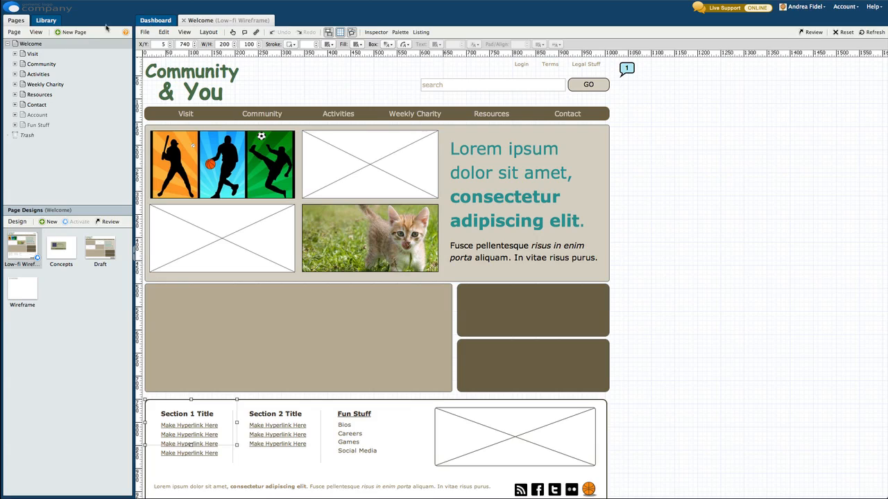
Step: Open the Visit page's Low-fi Wireframe design and apply the Main Header template from the library
{"action": "left_click", "coordinate": [37, 55]}
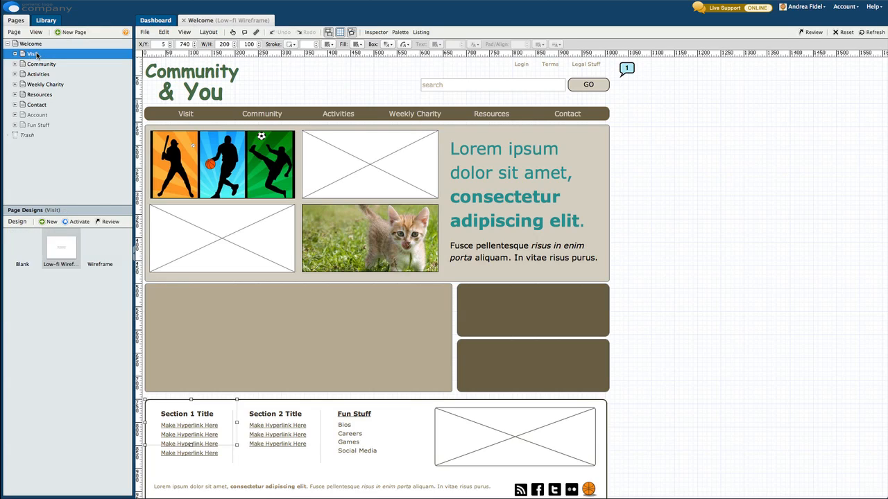
{"action": "double_click", "coordinate": [21, 247]}
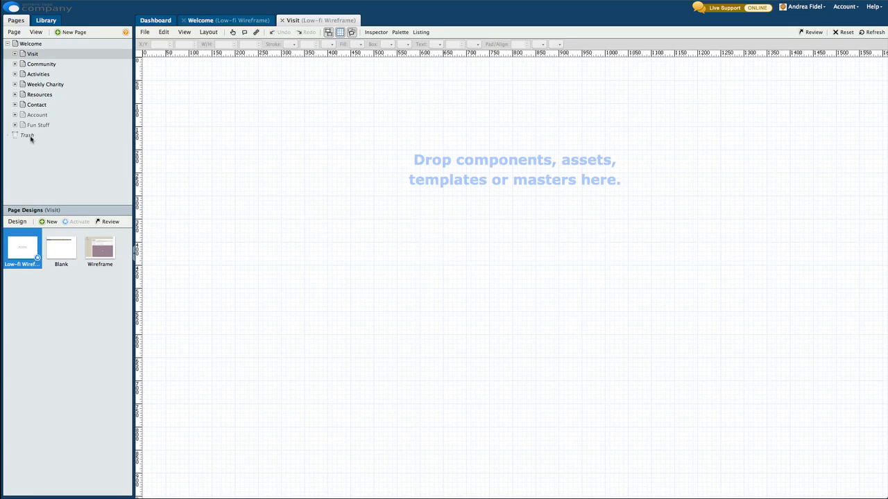
{"action": "left_click", "coordinate": [44, 21]}
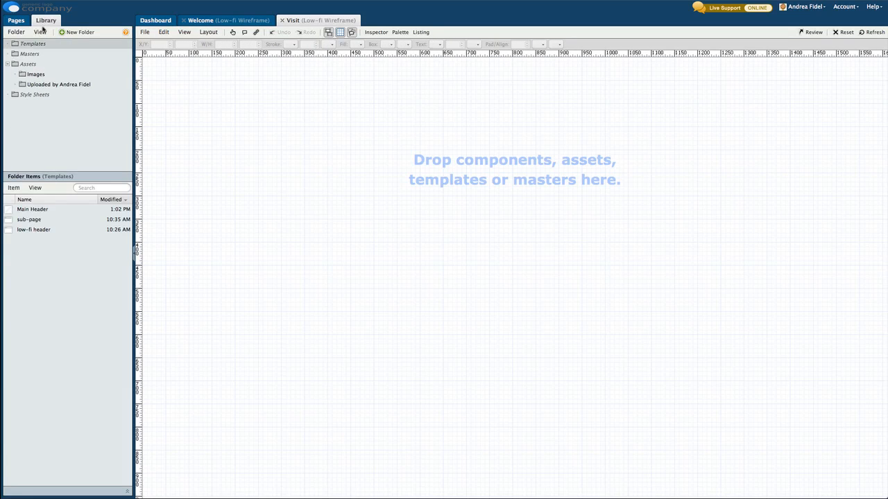
{"action": "left_click", "coordinate": [40, 46]}
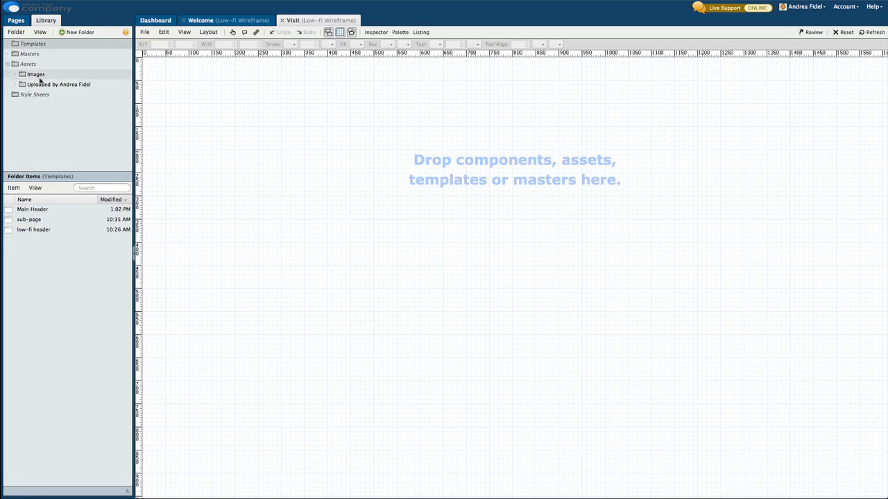
{"action": "left_click_drag", "start_coordinate": [31, 212], "coordinate": [207, 210]}
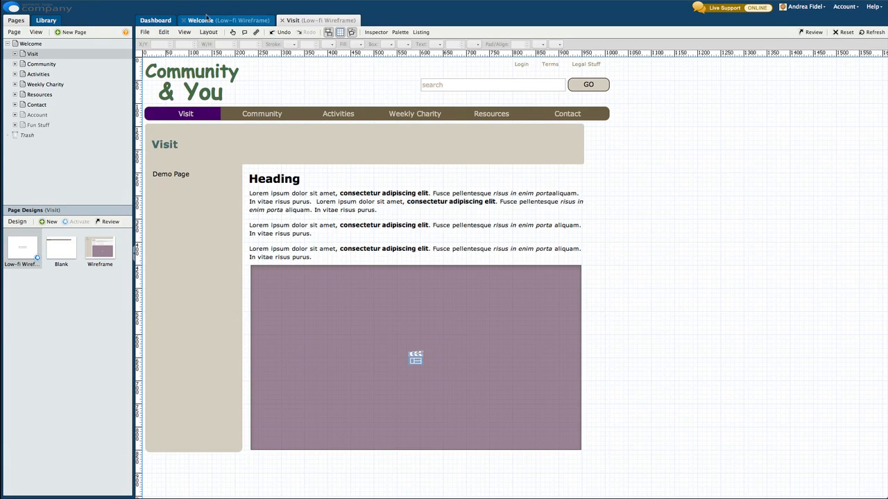
Step: Place the Main Footer master beneath the Visit page content at about X 5, Y 865
{"action": "left_click", "coordinate": [49, 23]}
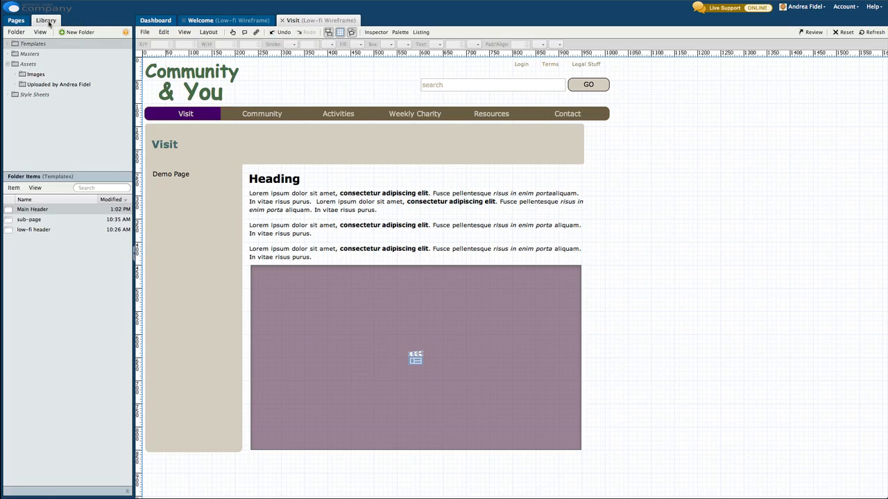
{"action": "left_click", "coordinate": [30, 53]}
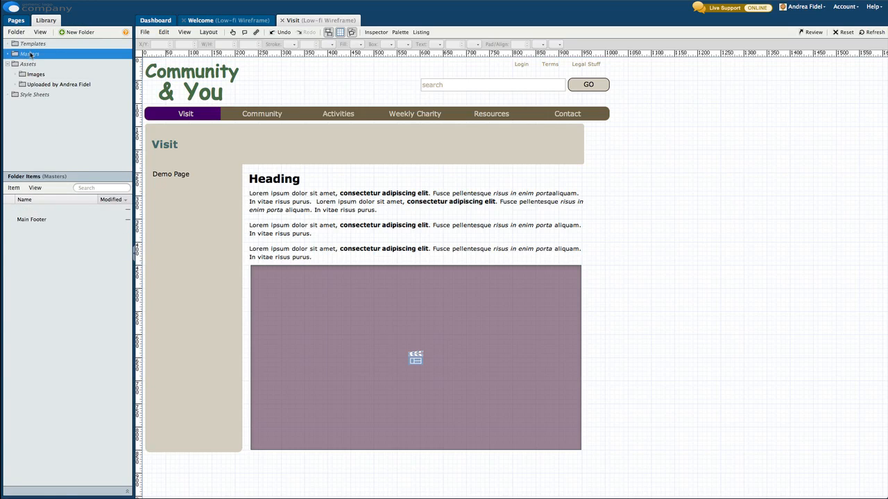
{"action": "left_click_drag", "start_coordinate": [21, 210], "coordinate": [217, 460]}
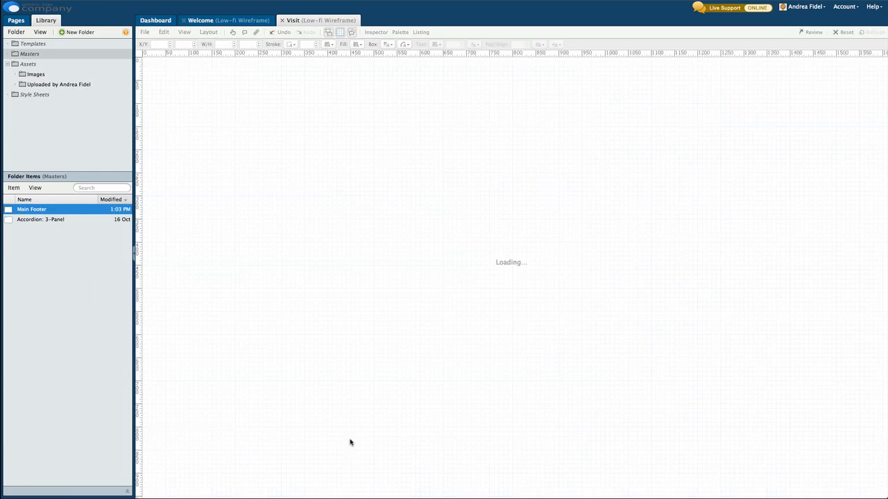
{"action": "scroll", "coordinate": [407, 443], "scroll_direction": "down", "scroll_amount": 2}
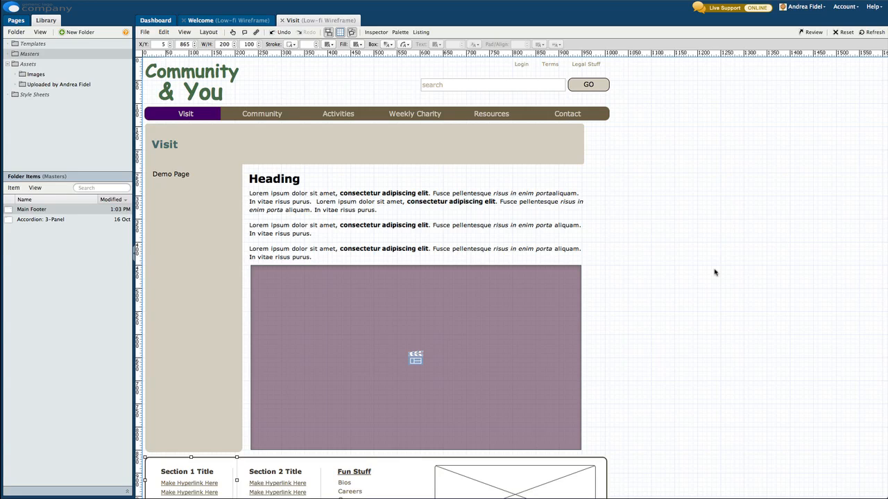
Step: Show the component listing for the Visit design and open its Main Header template for editing
{"action": "left_click", "coordinate": [421, 32]}
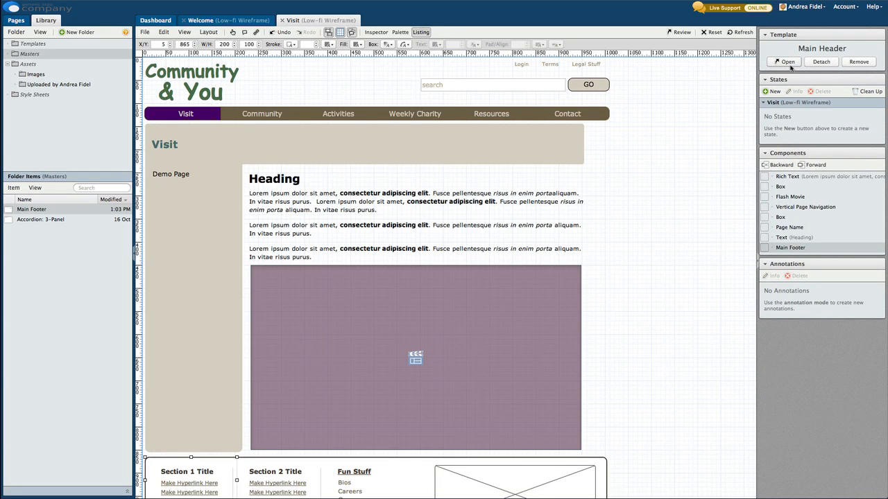
{"action": "right_click", "coordinate": [375, 77]}
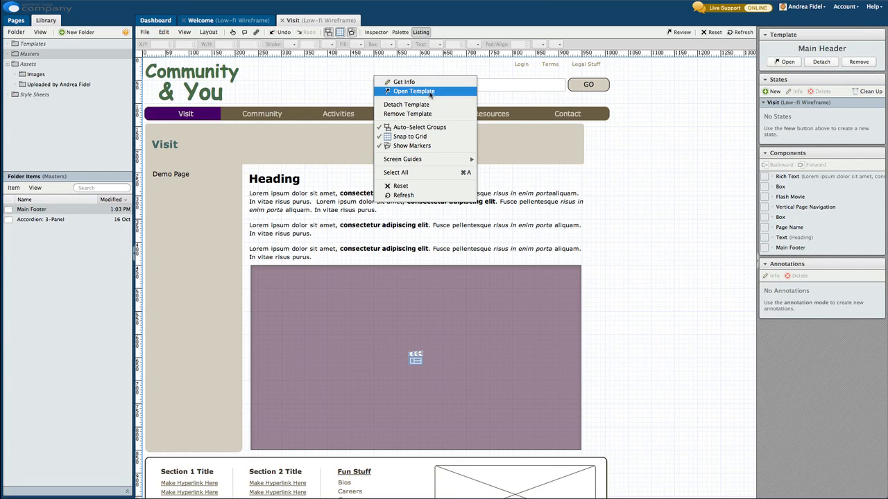
{"action": "left_click", "coordinate": [430, 93]}
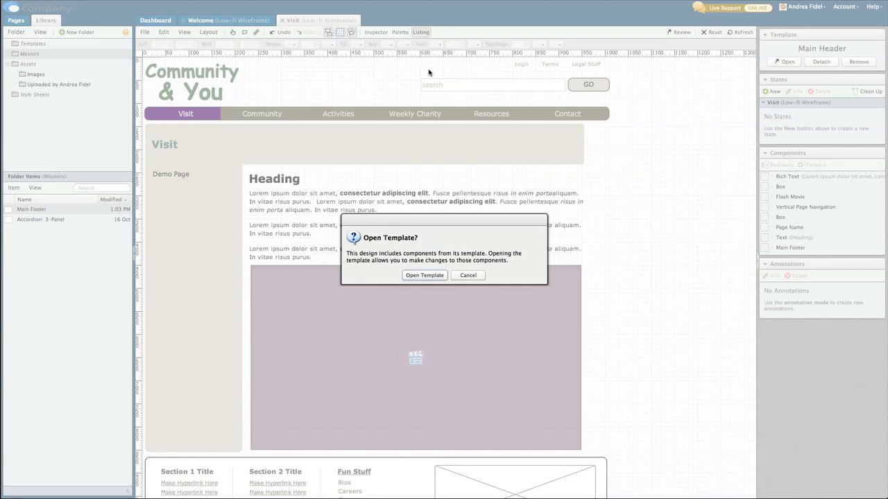
{"action": "left_click", "coordinate": [424, 276]}
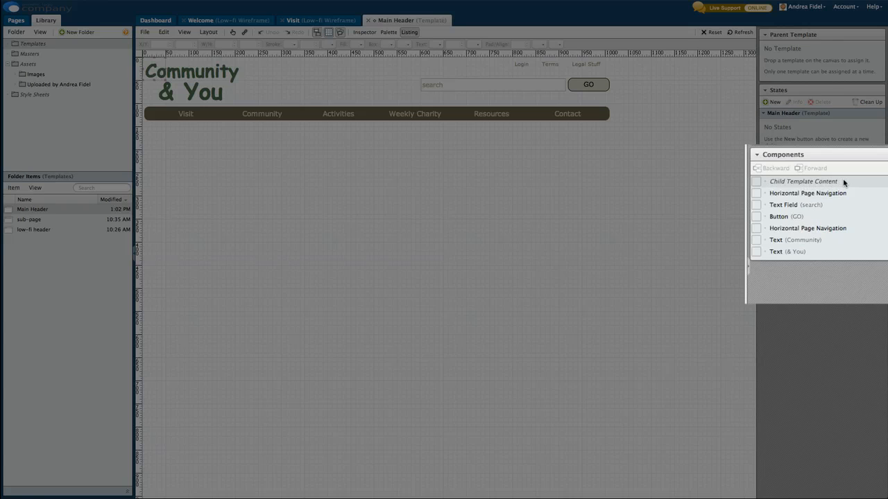
Step: Unlock the Child Template Content position in Main Header, move it to about X 145, Y 150, and check the Visit design
{"action": "left_click", "coordinate": [840, 186]}
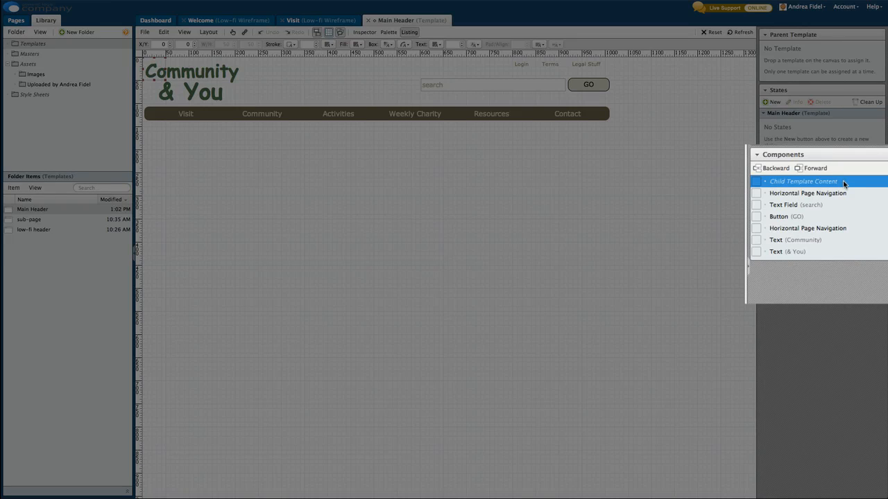
{"action": "right_click", "coordinate": [845, 182]}
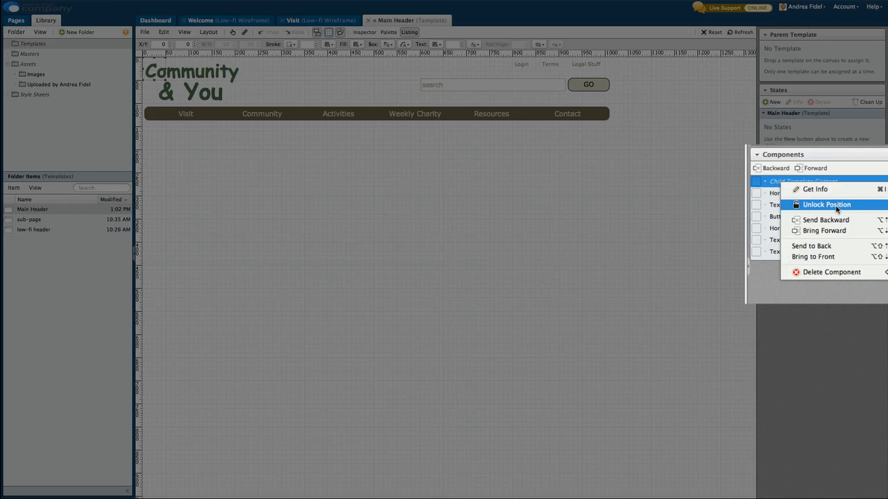
{"action": "left_click", "coordinate": [838, 209]}
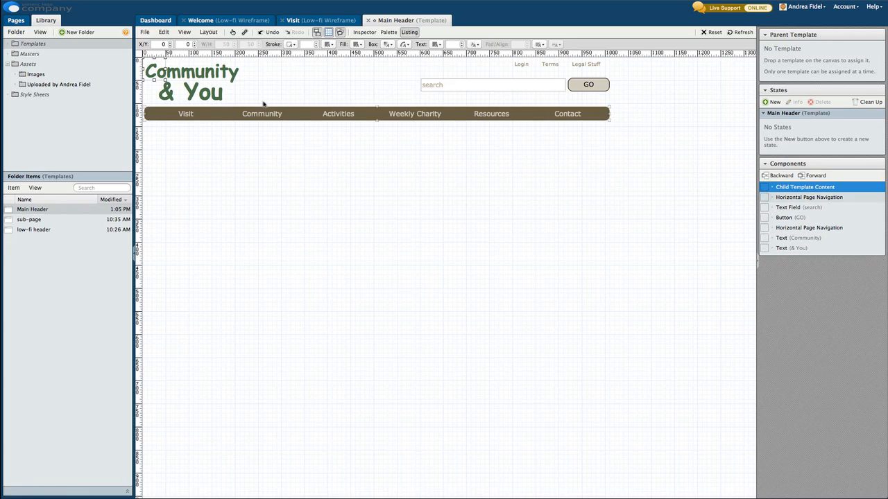
{"action": "left_click_drag", "start_coordinate": [147, 62], "coordinate": [215, 130]}
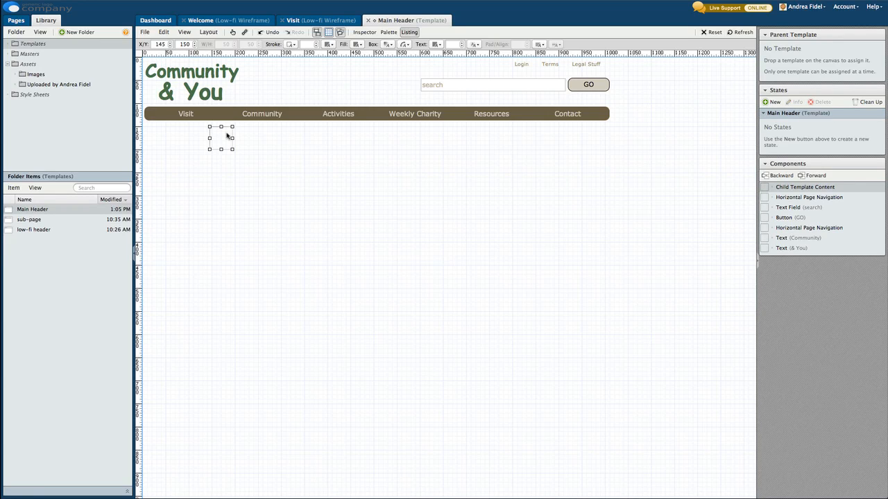
{"action": "left_click", "coordinate": [301, 21]}
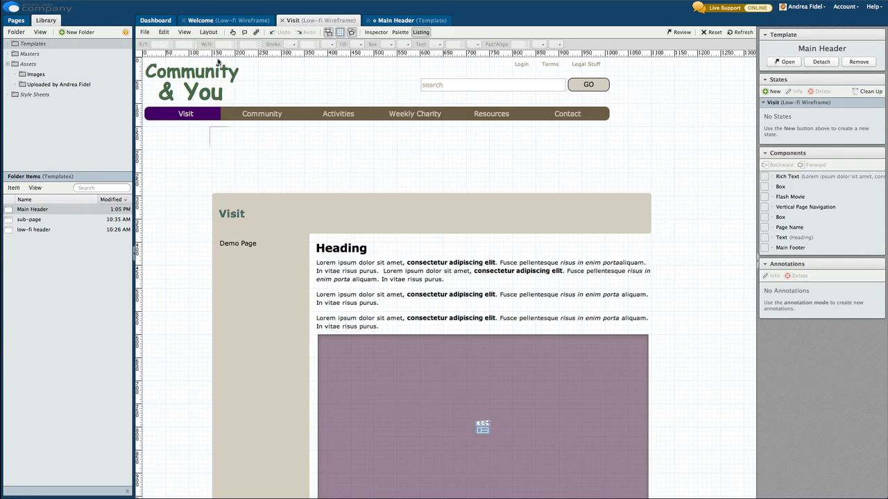
Step: Open the Community page's wireframe and detach the Main Header template from it
{"action": "left_click", "coordinate": [16, 20]}
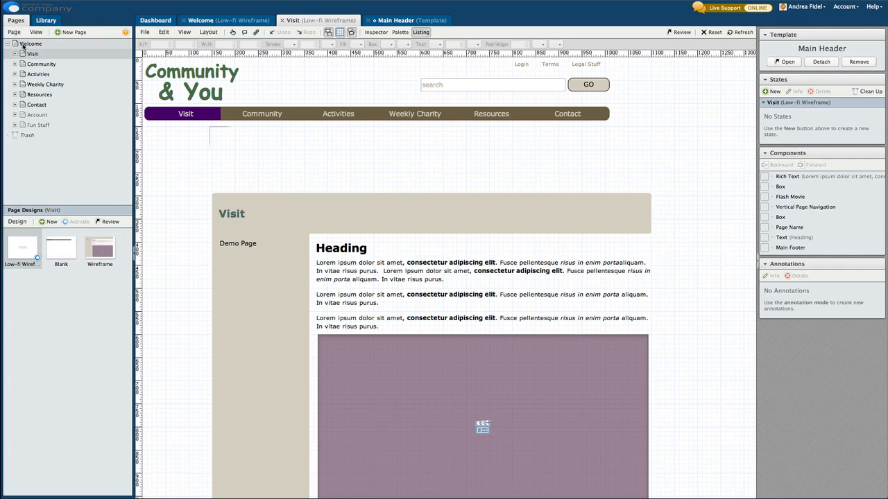
{"action": "left_click", "coordinate": [40, 64]}
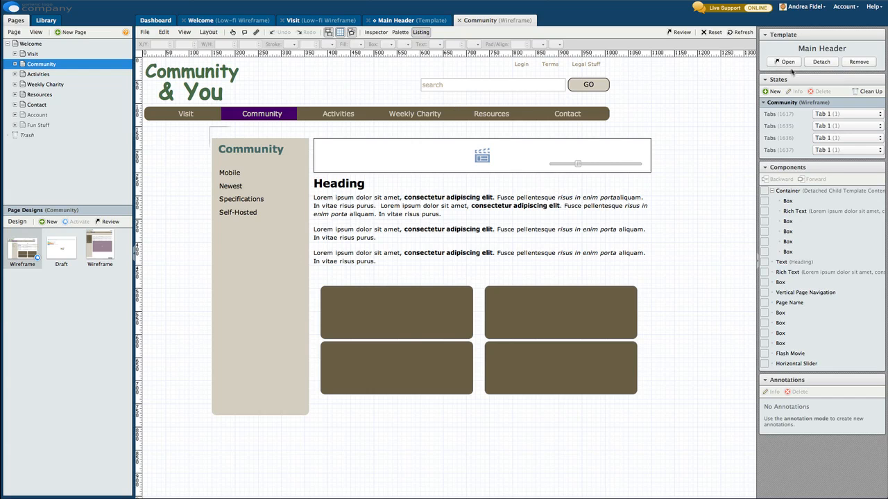
{"action": "left_click", "coordinate": [826, 62]}
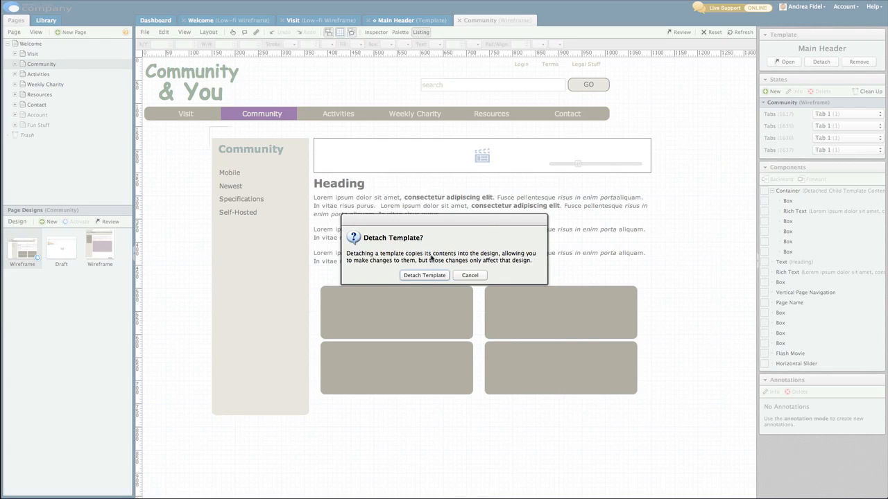
{"action": "left_click", "coordinate": [425, 276]}
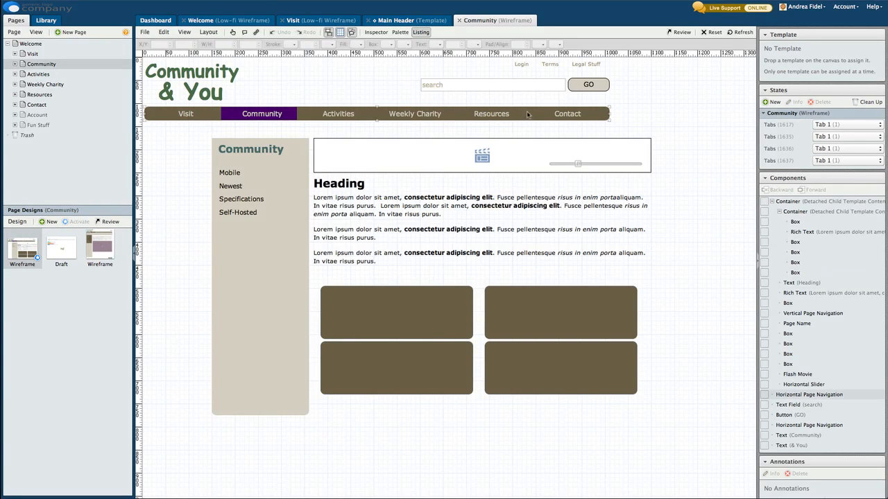
Step: Narrow the search field in the Community wireframe by pulling its left edge toward the GO button
{"action": "left_click", "coordinate": [536, 89]}
{"action": "left_click_drag", "start_coordinate": [420, 84], "coordinate": [505, 84]}
{"action": "left_click", "coordinate": [476, 85]}
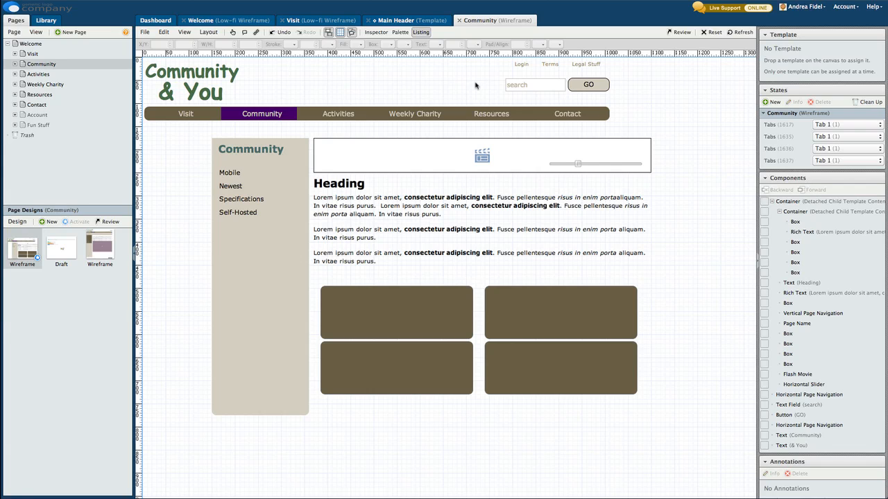
Step: Convert Main Header's search field, GO button and utility links into a template named Account Info, and return to Main Header
{"action": "left_click", "coordinate": [412, 21]}
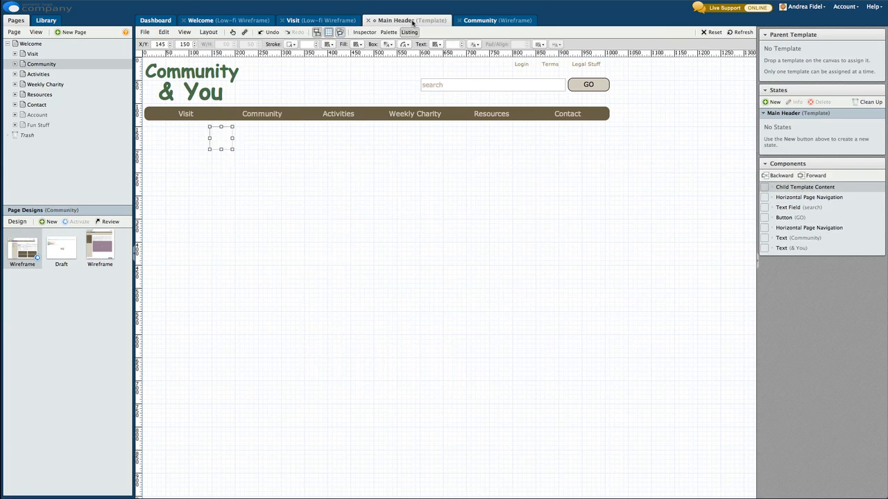
{"action": "left_click_drag", "start_coordinate": [408, 63], "coordinate": [628, 101]}
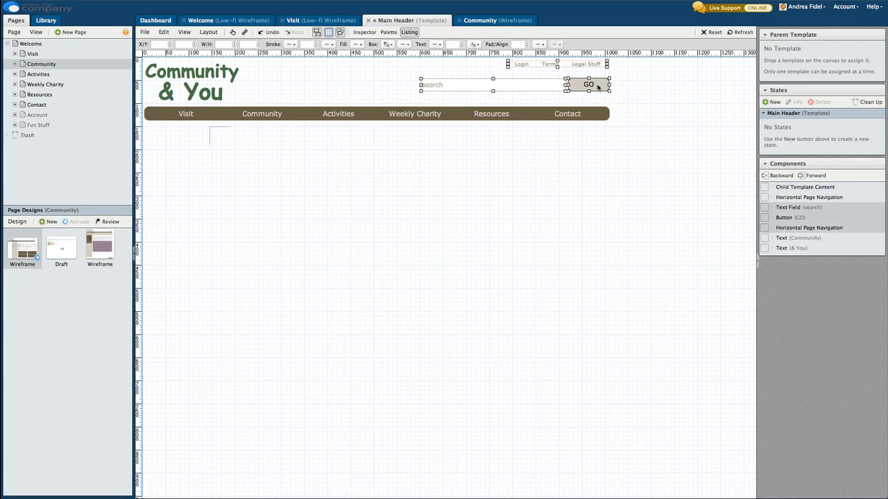
{"action": "right_click", "coordinate": [598, 87]}
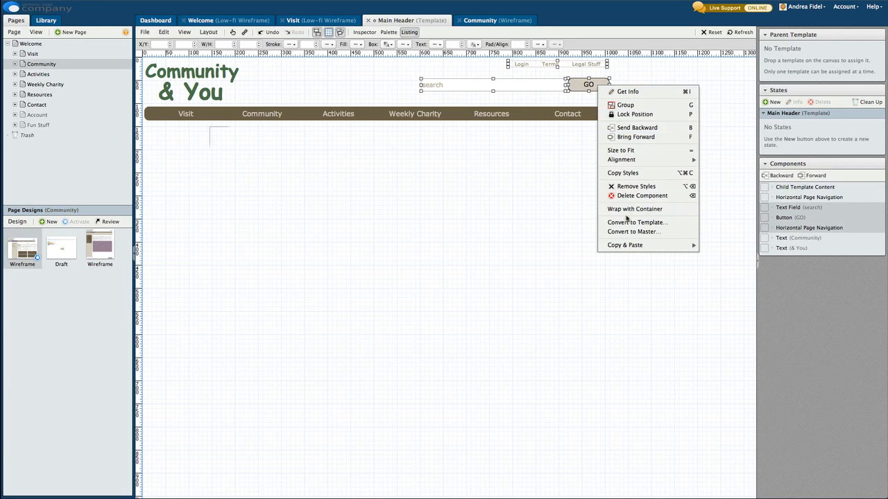
{"action": "left_click", "coordinate": [659, 223]}
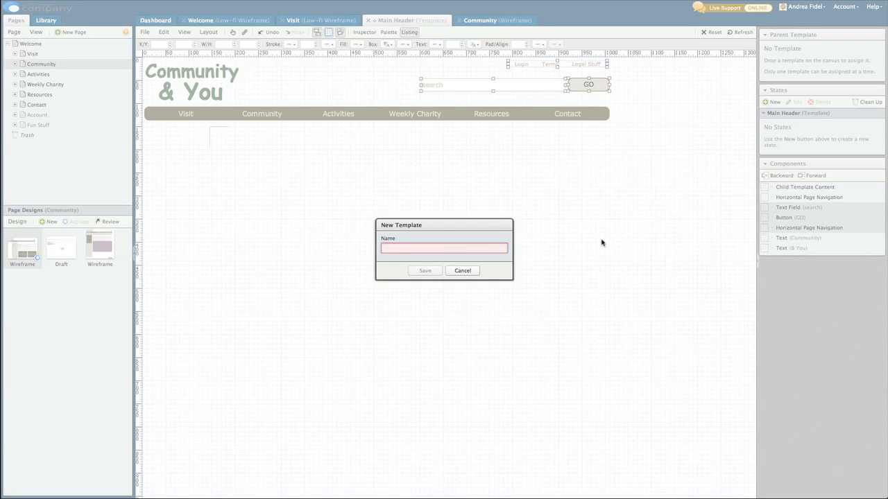
{"action": "type", "text": "Account Info"}
{"action": "key", "text": "Return"}
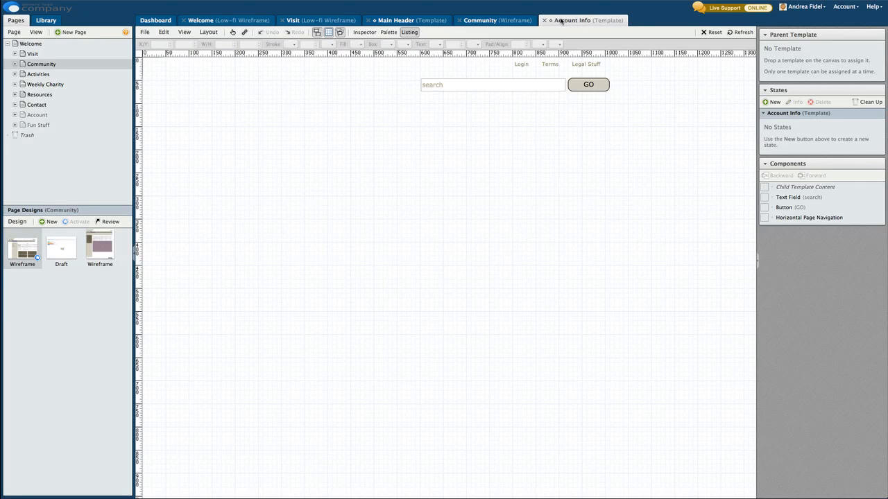
{"action": "left_click", "coordinate": [418, 21]}
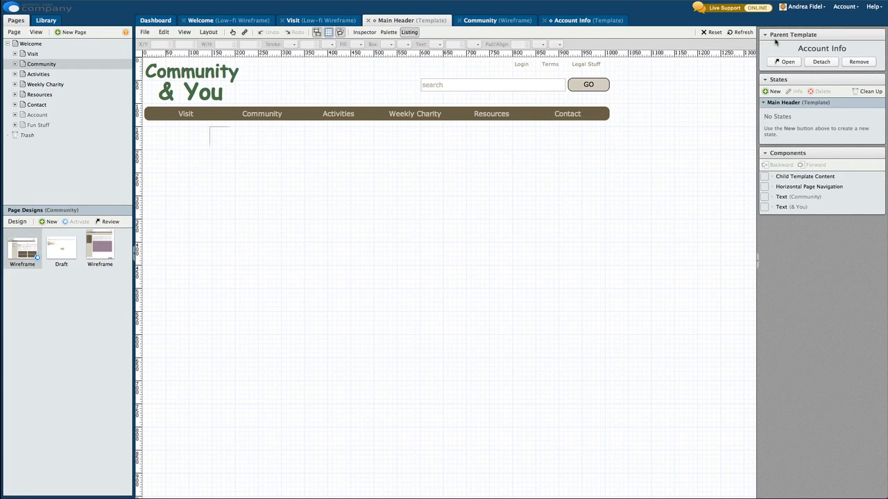